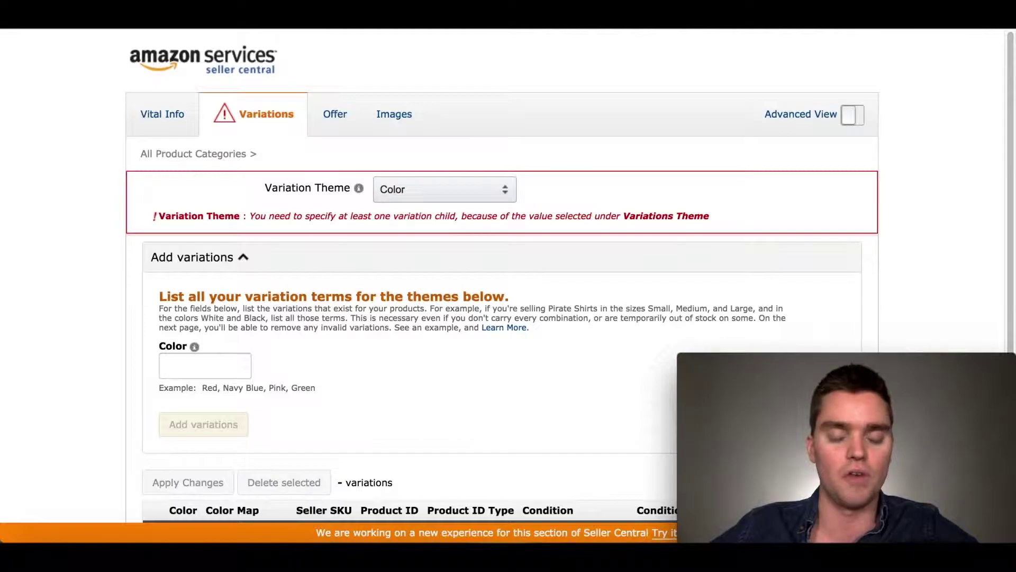
Choose Color as the variation theme and add the color variations red, blue and green
left_click(485, 190)
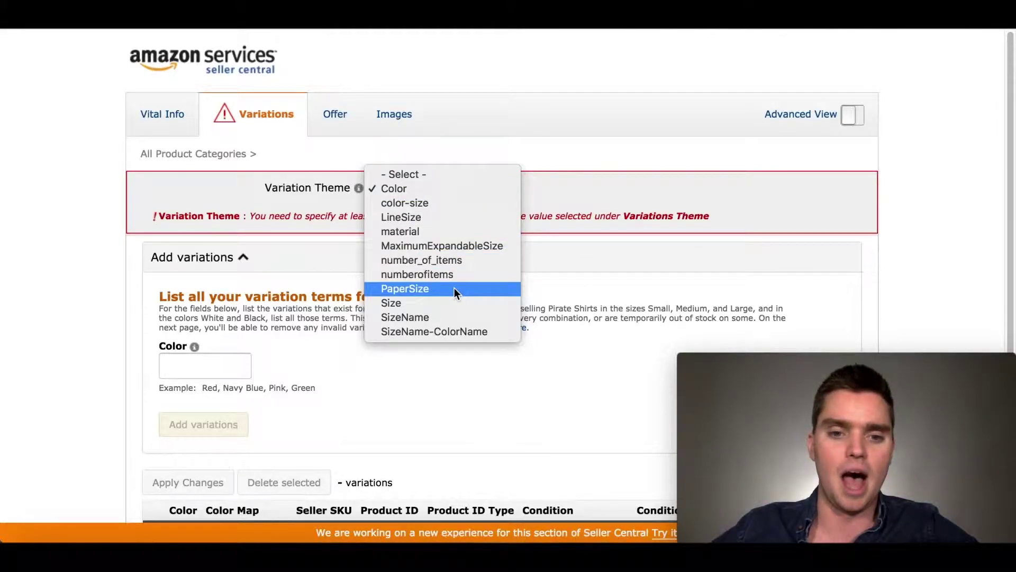
left_click(422, 189)
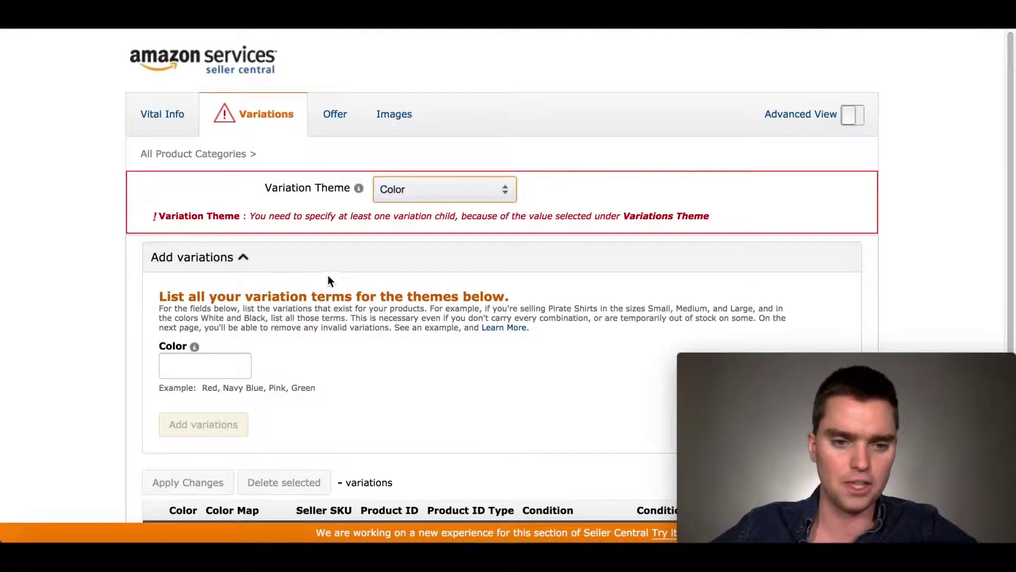
scroll(377, 280, "down", 3)
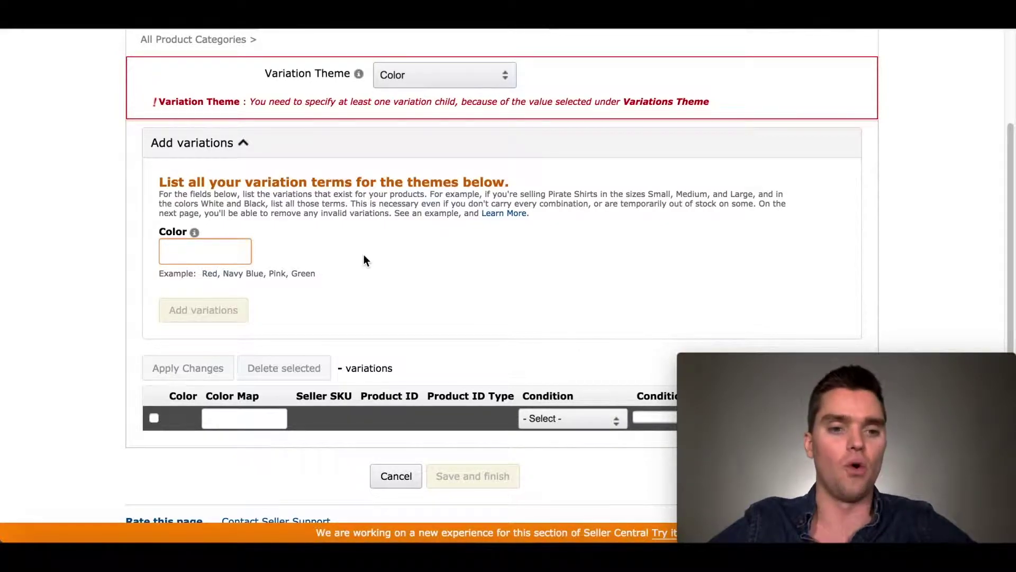
type("red")
left_click(318, 252)
type("blue")
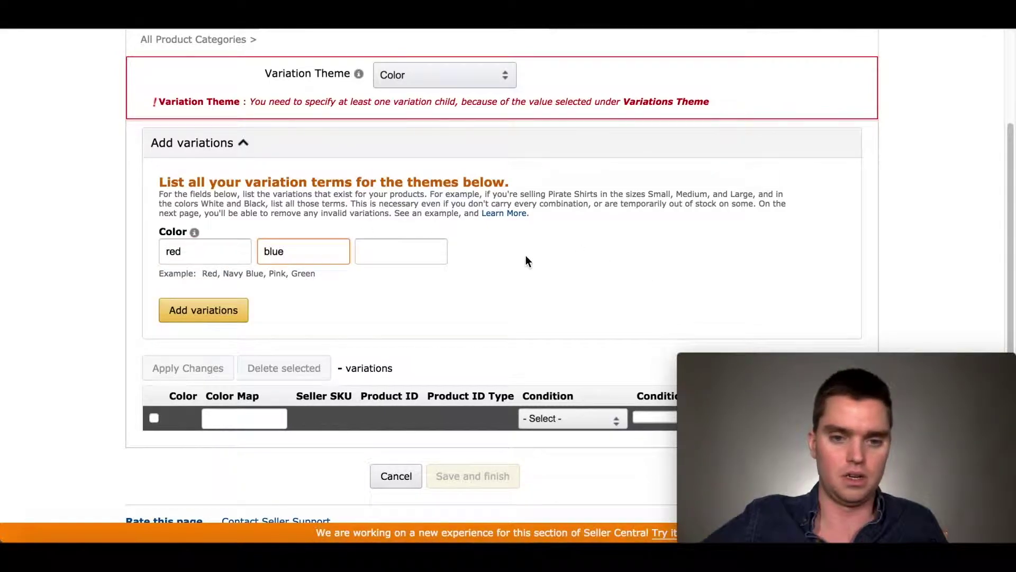
left_click(399, 252)
type("green")
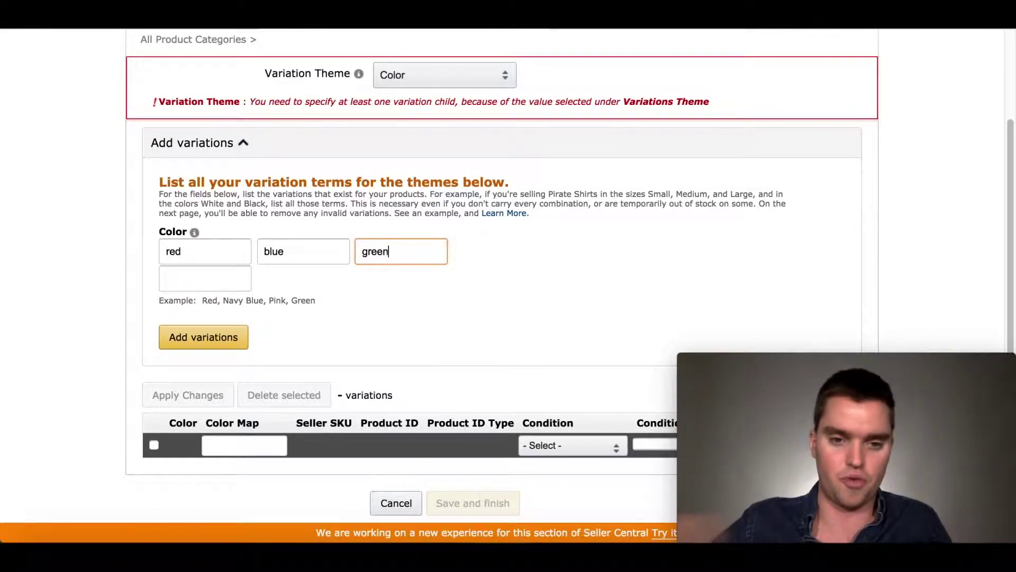
left_click(181, 341)
scroll(411, 270, "down", 3)
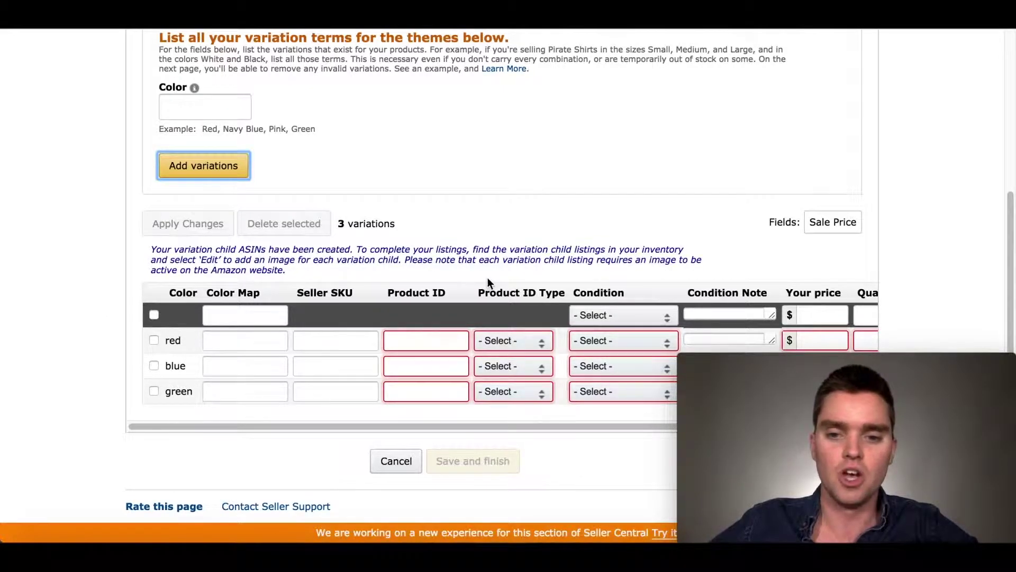
Set the condition of the red, blue and green variations to New
left_click(605, 341)
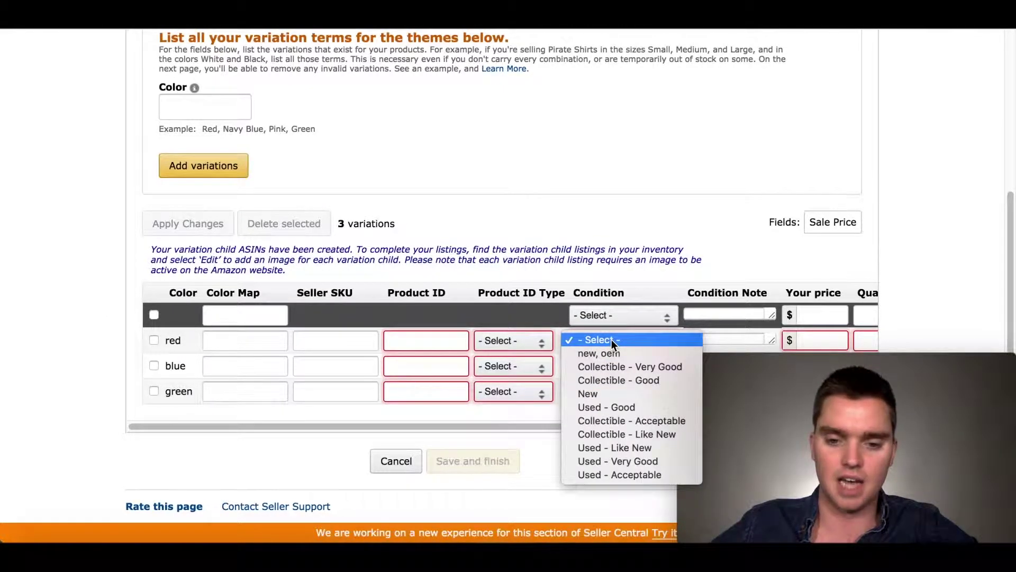
left_click(618, 395)
left_click(621, 370)
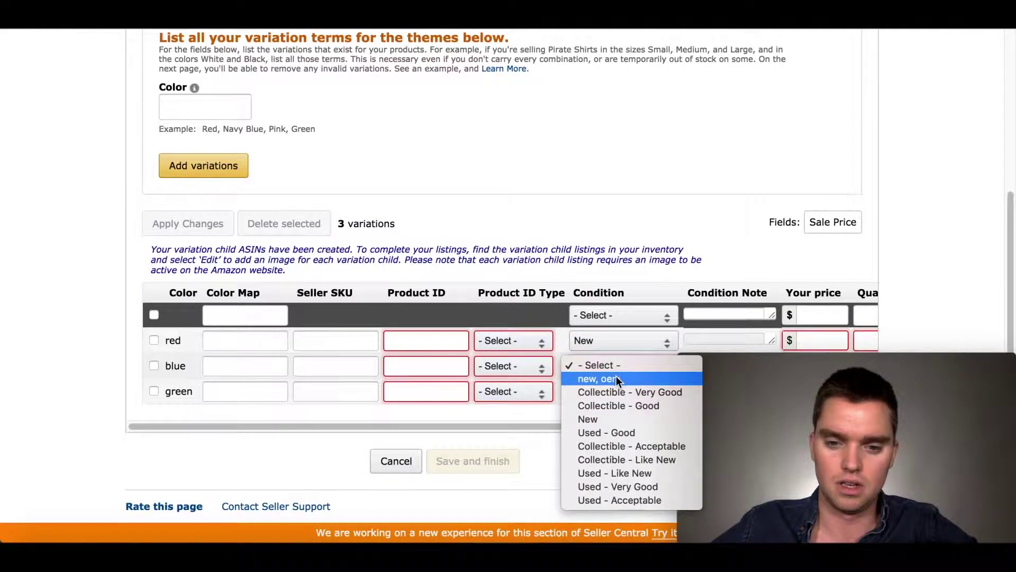
left_click(593, 418)
left_click(624, 392)
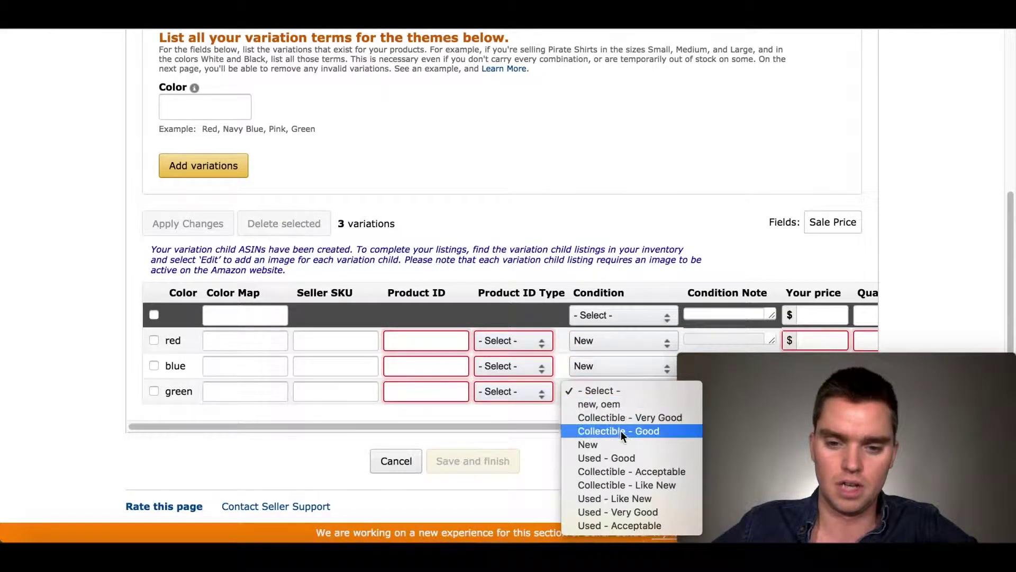
left_click(618, 444)
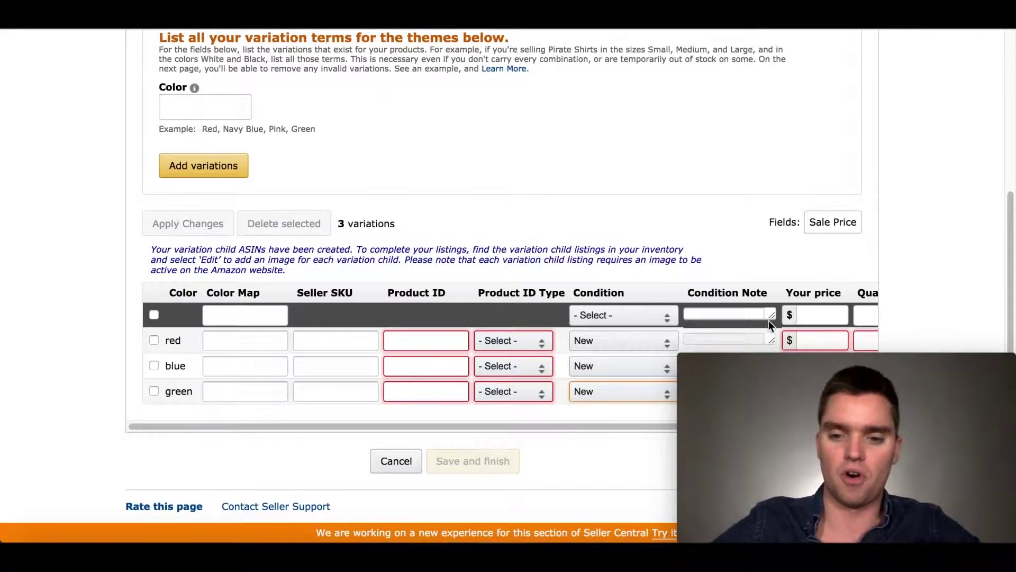
Set the product ID type of the red, blue and green variations to UPC
scroll(768, 319, "right", 2)
scroll(641, 329, "left", 2)
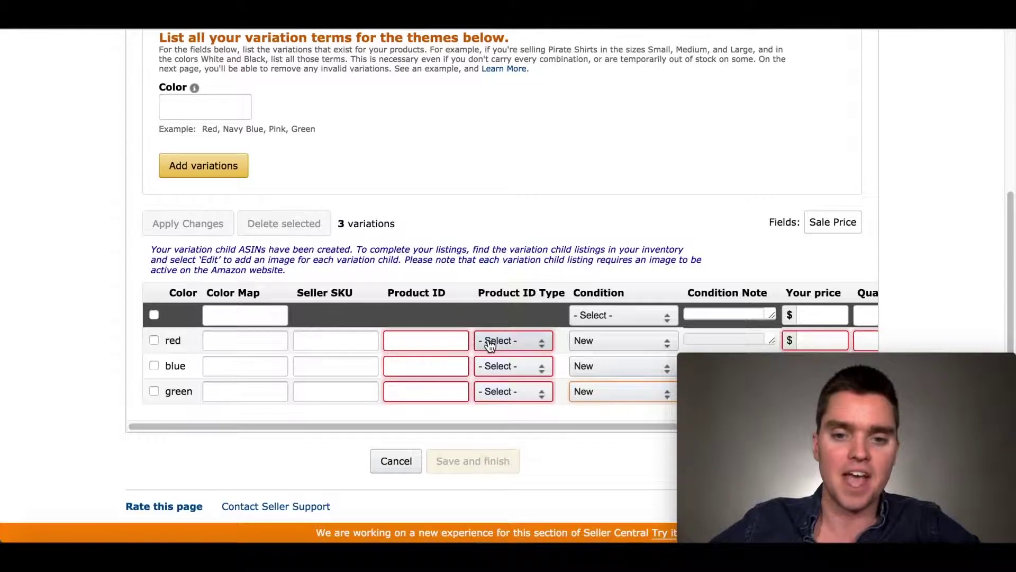
left_click(509, 340)
left_click(503, 408)
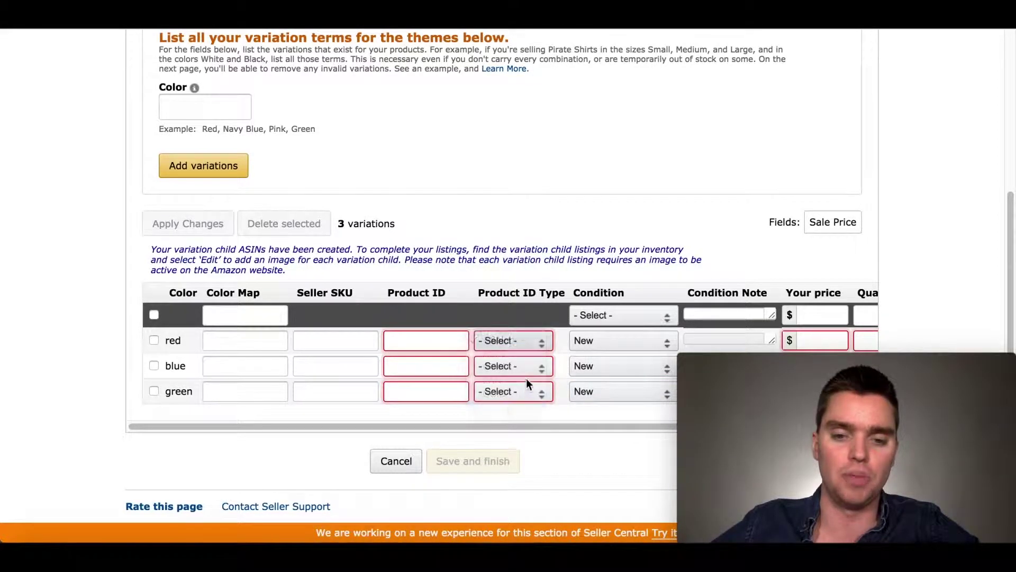
left_click(522, 367)
left_click(507, 433)
left_click(516, 392)
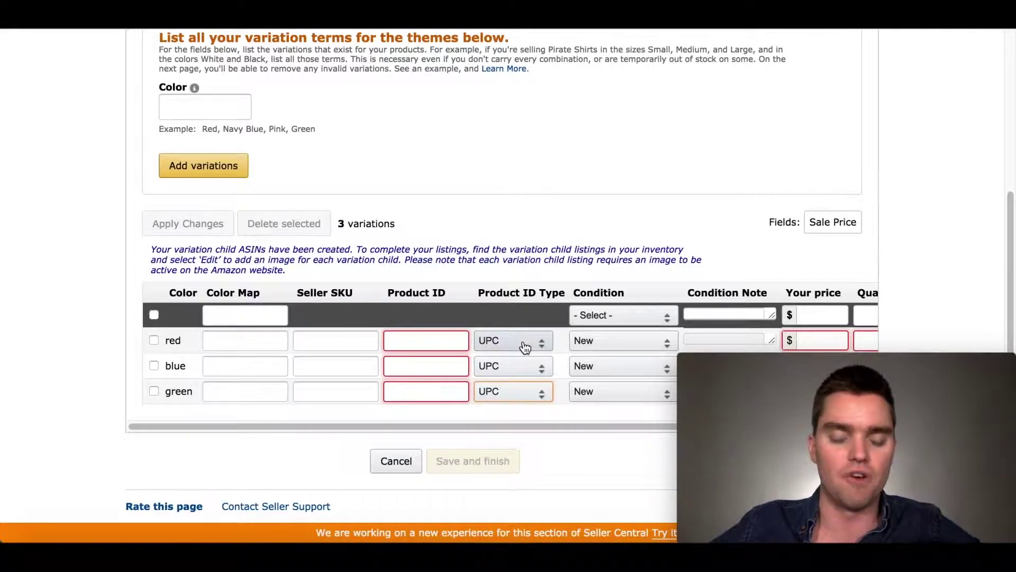
left_click(421, 340)
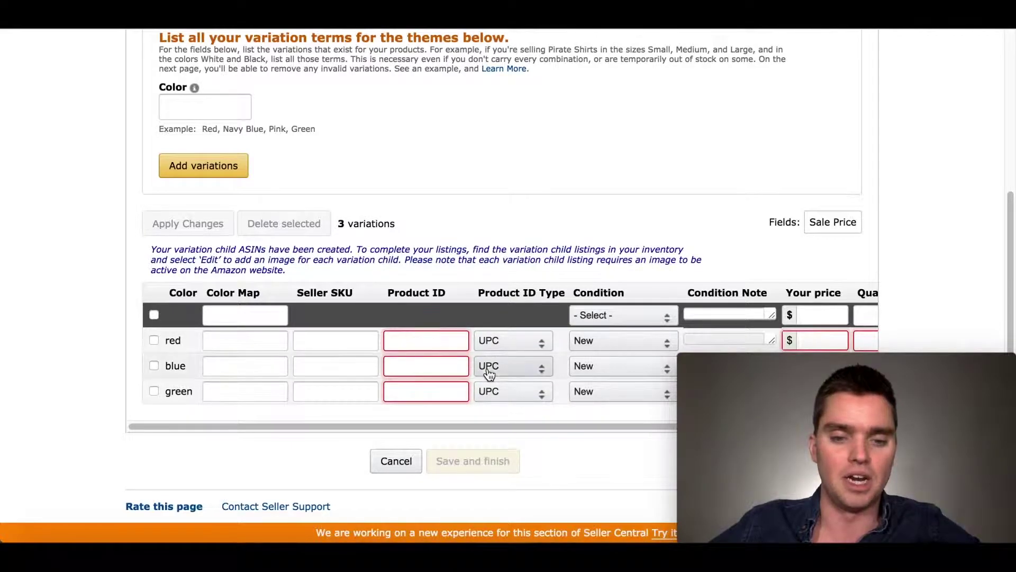
left_click(396, 365)
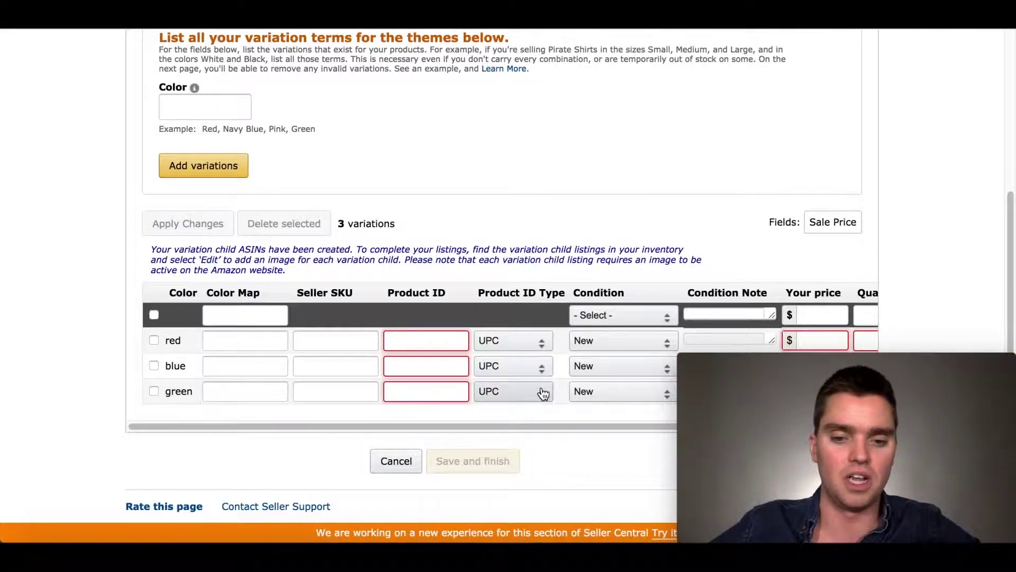
left_click(404, 392)
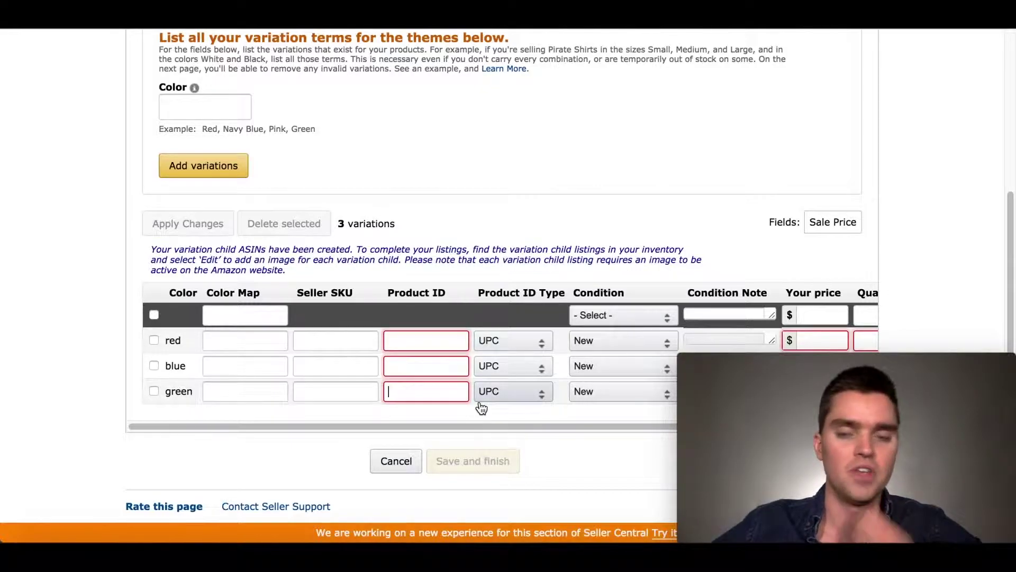
left_click(400, 345)
left_click(402, 393)
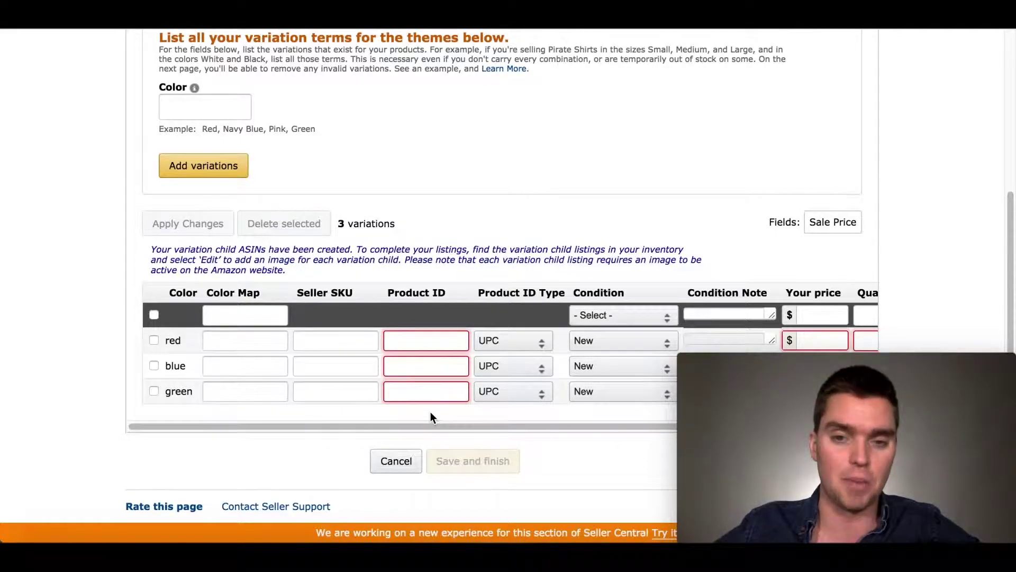
left_click(412, 342)
left_click(436, 393)
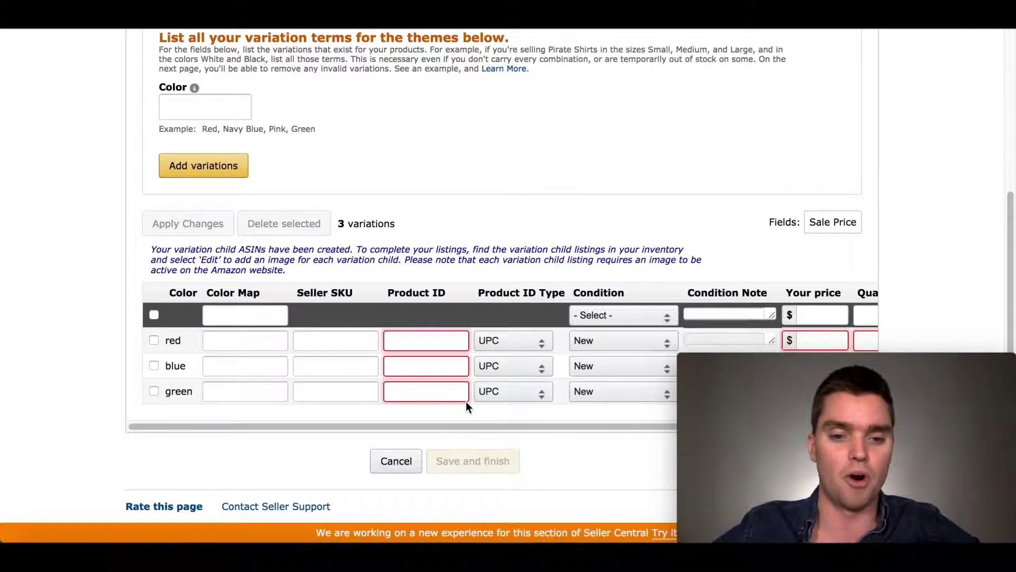
scroll(471, 381, "up", 1)
scroll(419, 394, "down", 1)
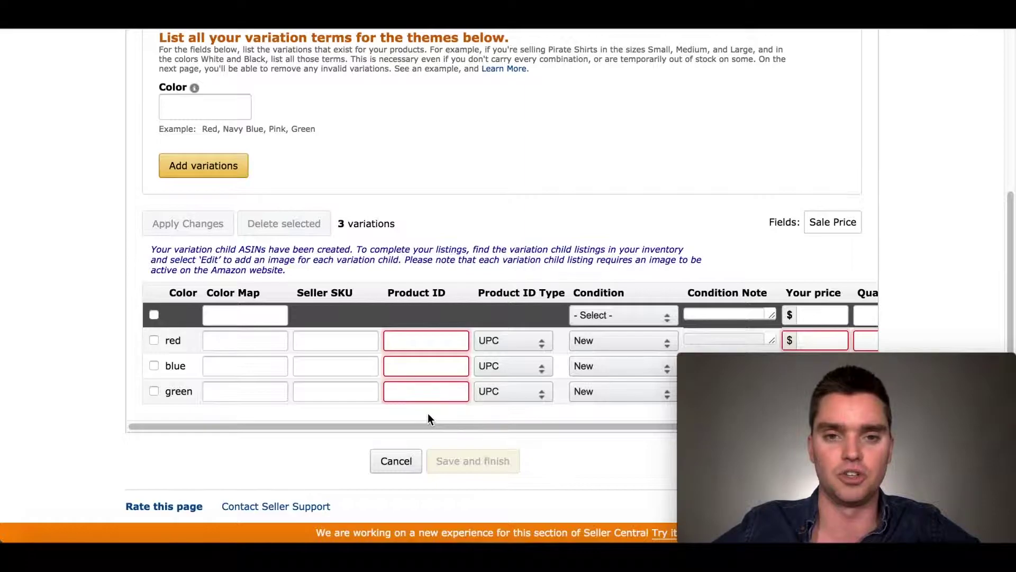
left_click(410, 341)
left_click(411, 396)
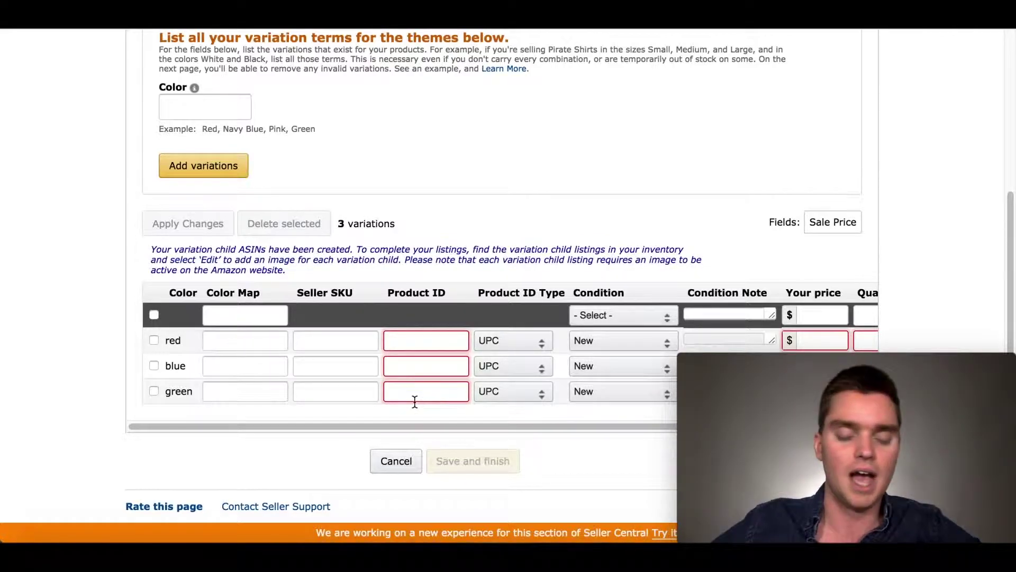
left_click(406, 365)
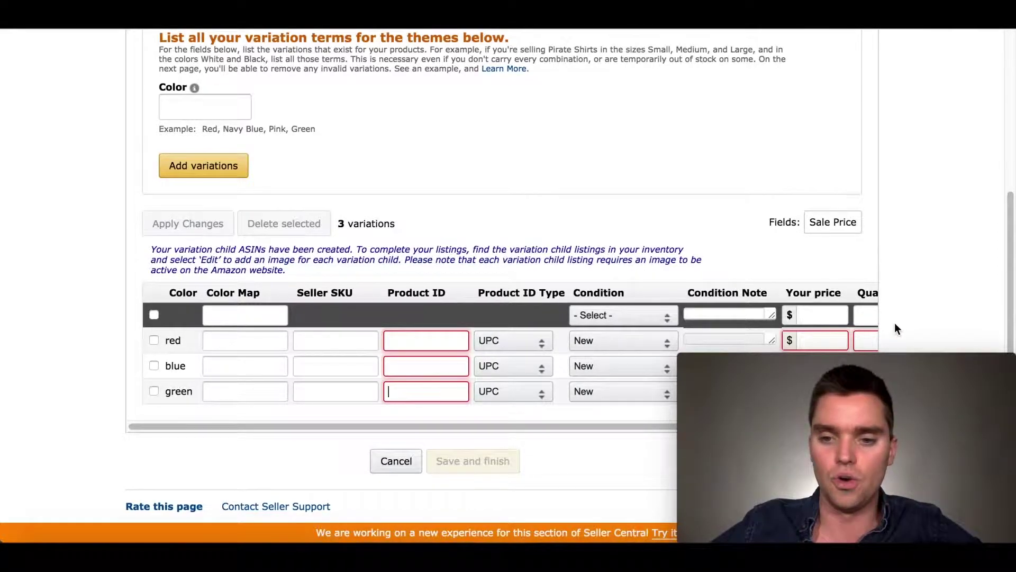